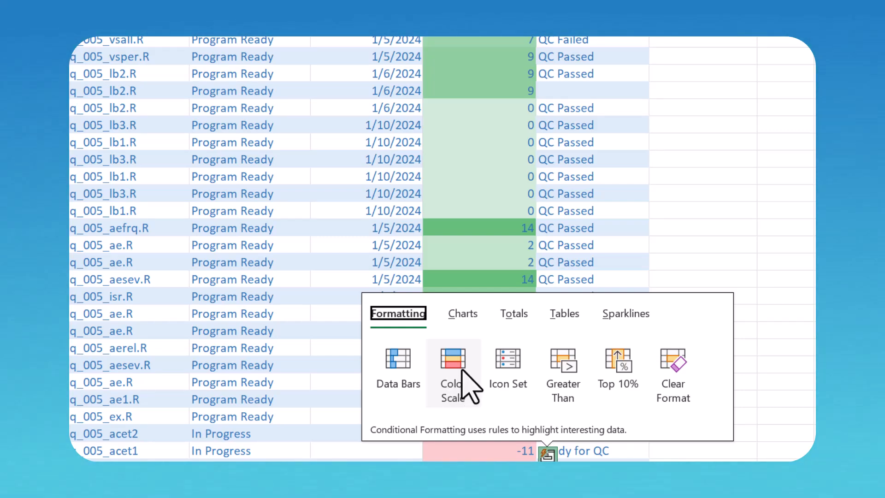
Step: Try a colour scale on the Days to Cutoff values, review it down the column, then remove it
click(453, 374)
scroll(466, 312, down, 5)
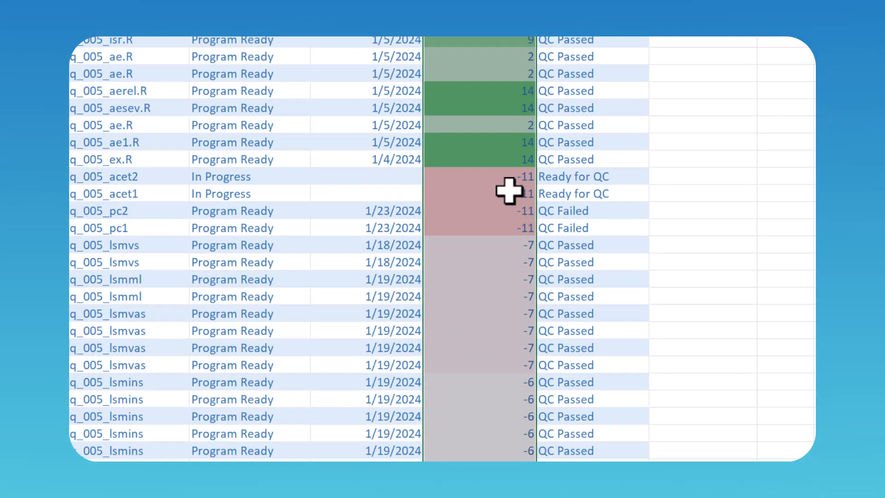
scroll(498, 258, down, 2)
scroll(504, 262, down, 2)
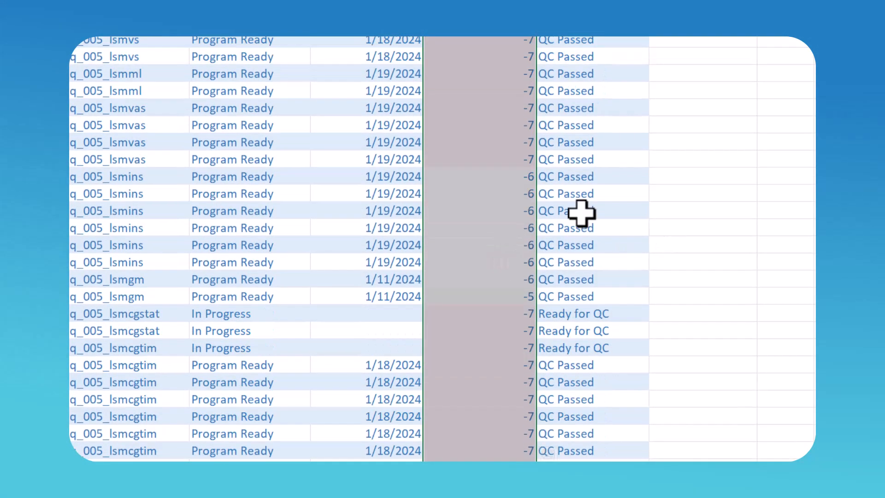
scroll(514, 210, down, 3)
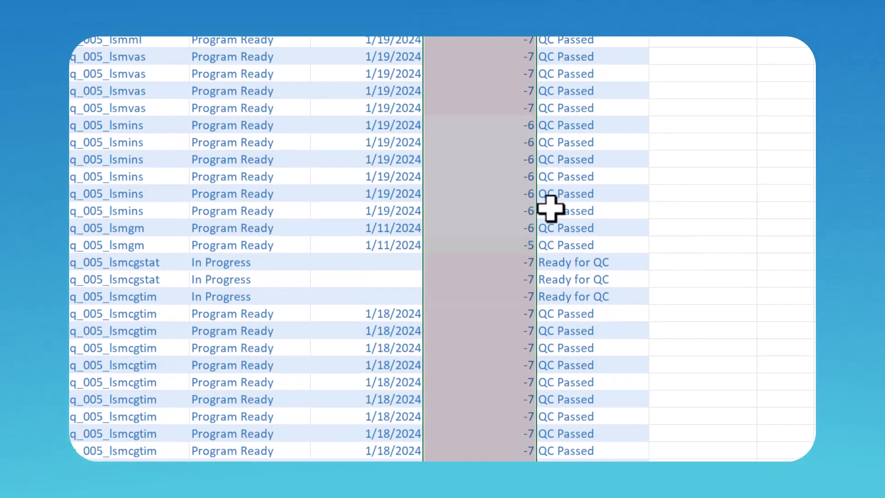
scroll(525, 213, down, 8)
scroll(513, 221, up, 12)
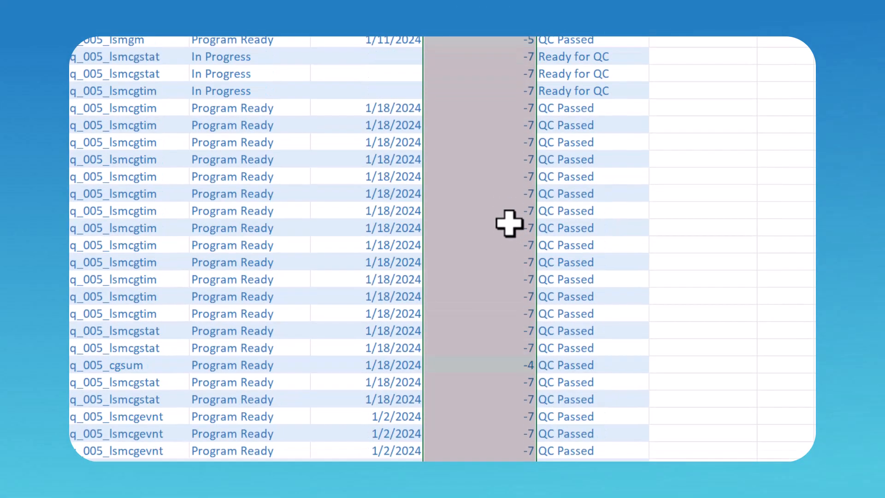
scroll(509, 224, up, 8)
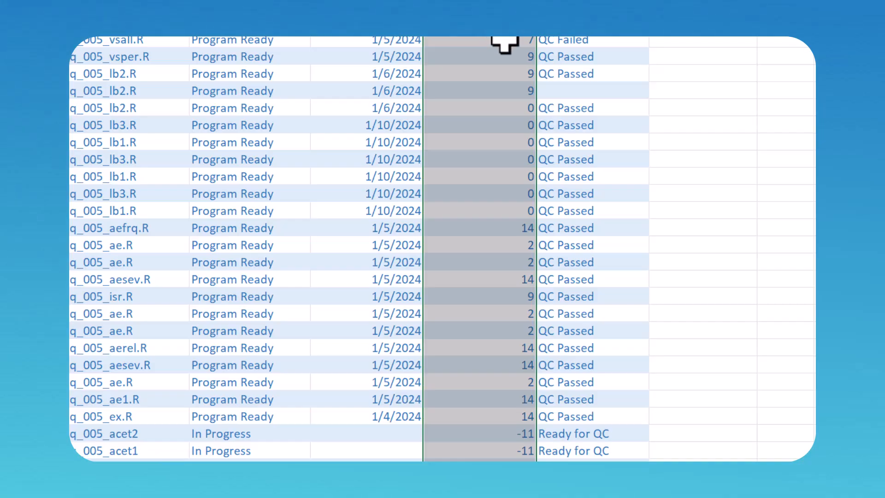
scroll(561, 395, up, 3)
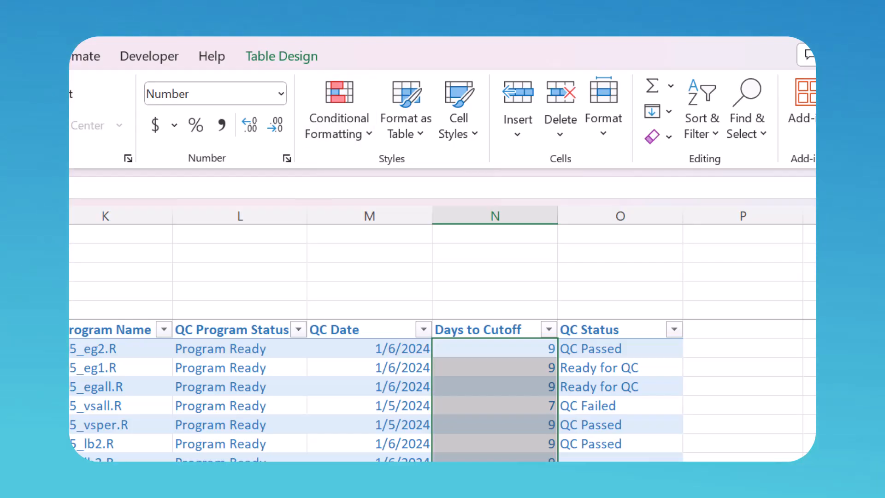
Step: Start a Less Than highlight rule for the Days to Cutoff values
click(344, 132)
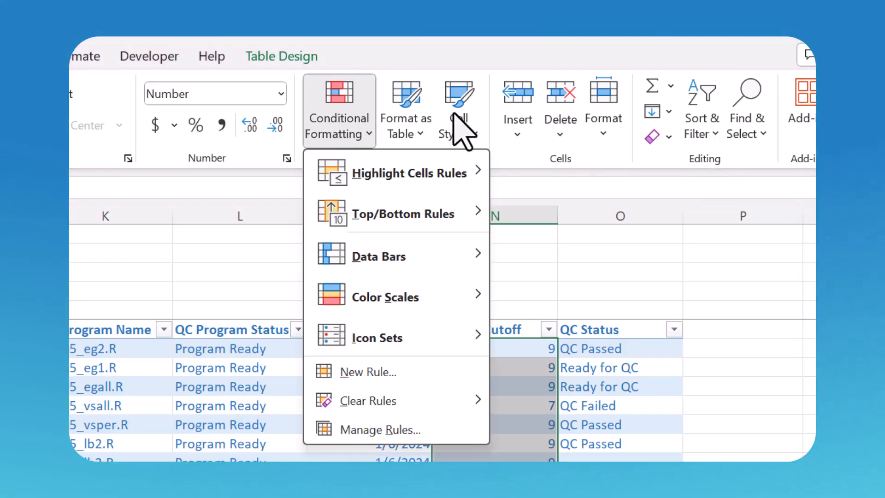
mouse_move(393, 187)
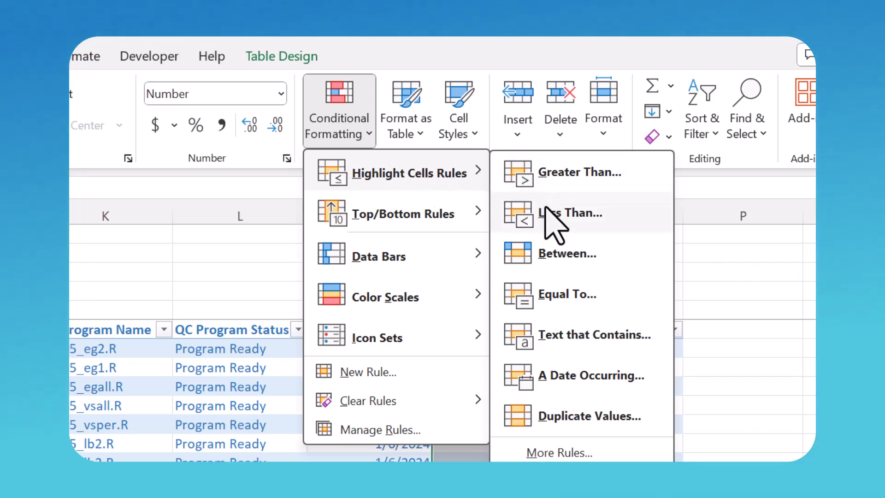
click(574, 214)
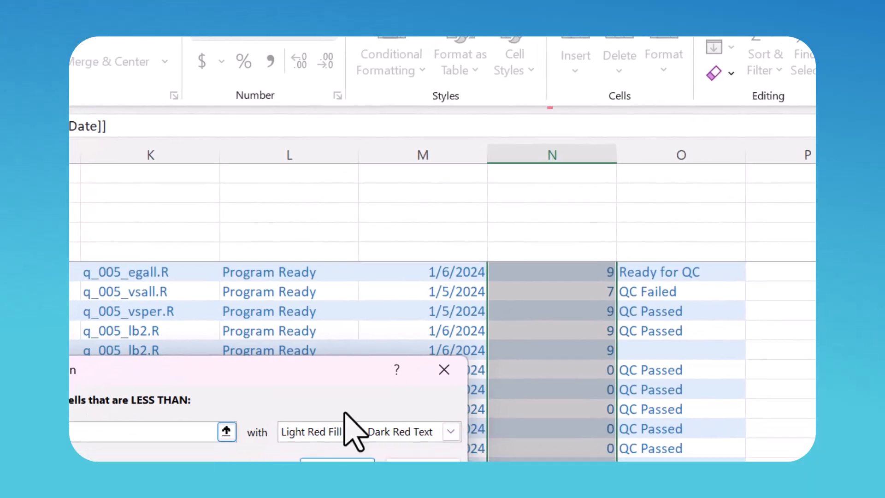
Step: Show Days to Cutoff values below 0 in red text, then select a single cell
scroll(784, 453, down, 4)
scroll(823, 424, down, 2)
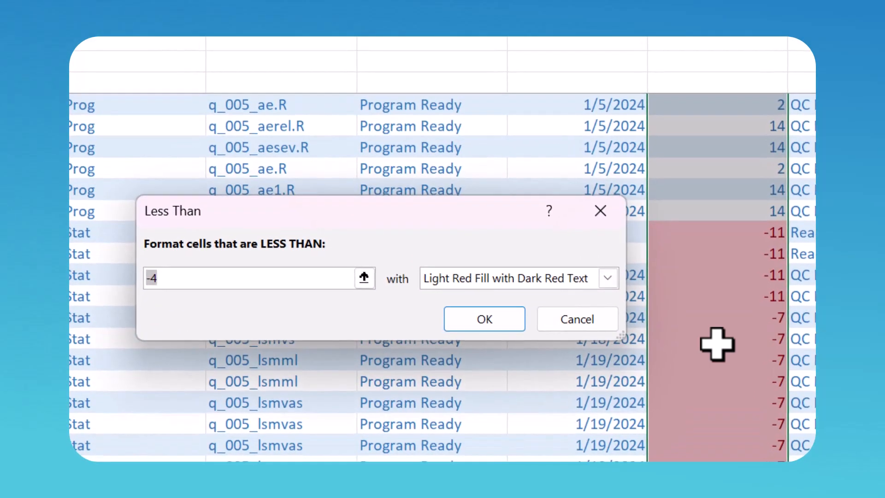
click(204, 279)
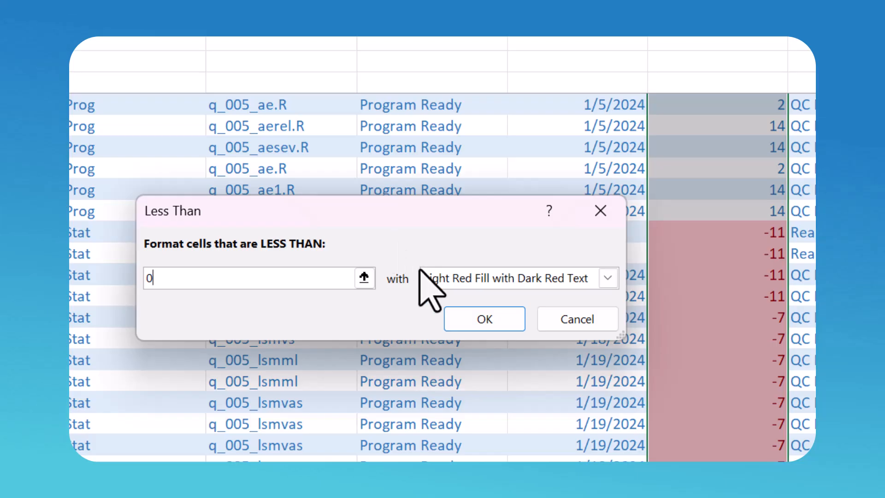
click(427, 278)
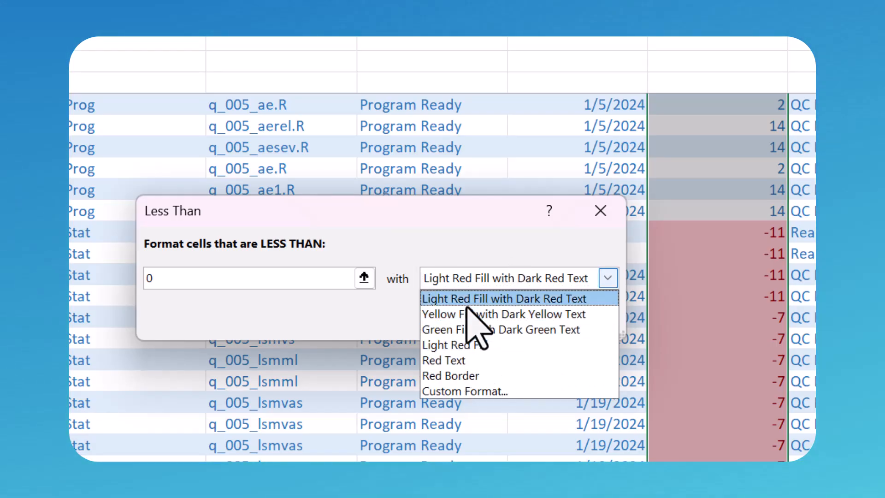
click(456, 360)
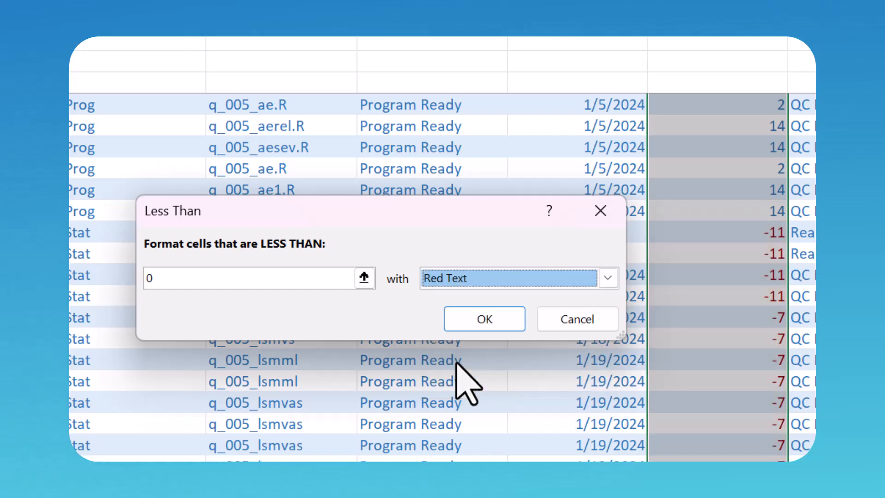
click(477, 321)
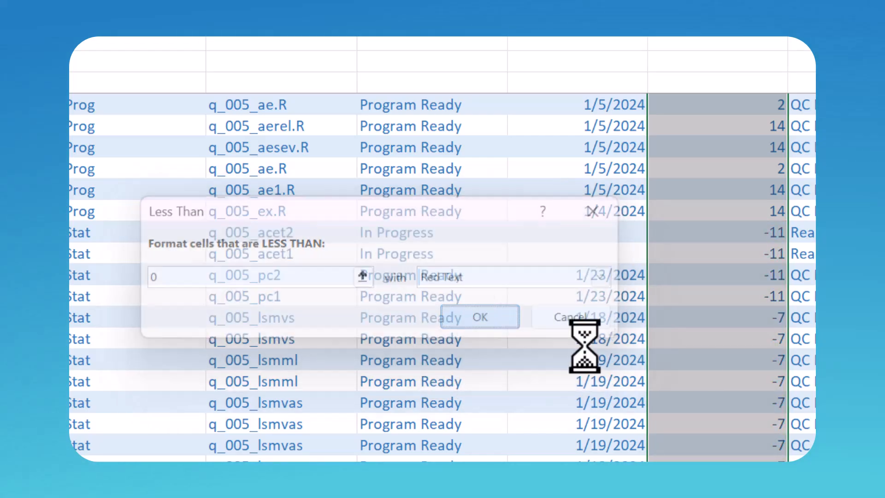
click(703, 368)
click(803, 382)
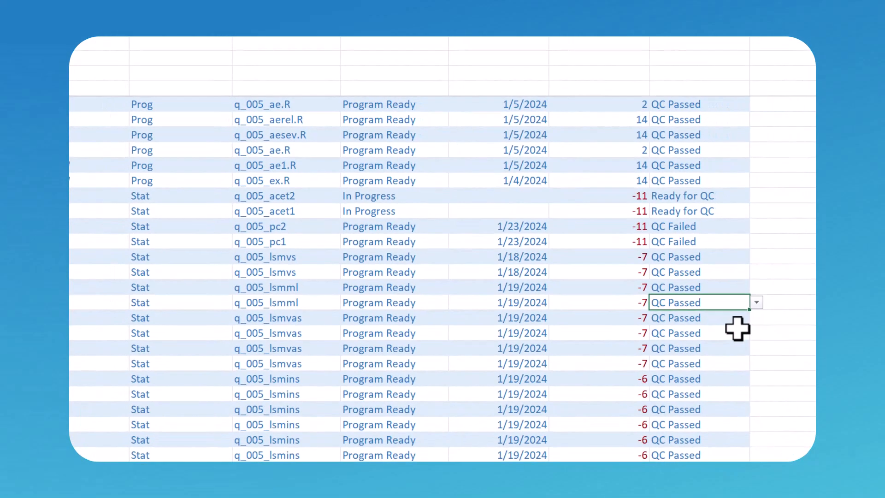
scroll(689, 279, down, 1)
scroll(689, 279, up, 2)
click(632, 164)
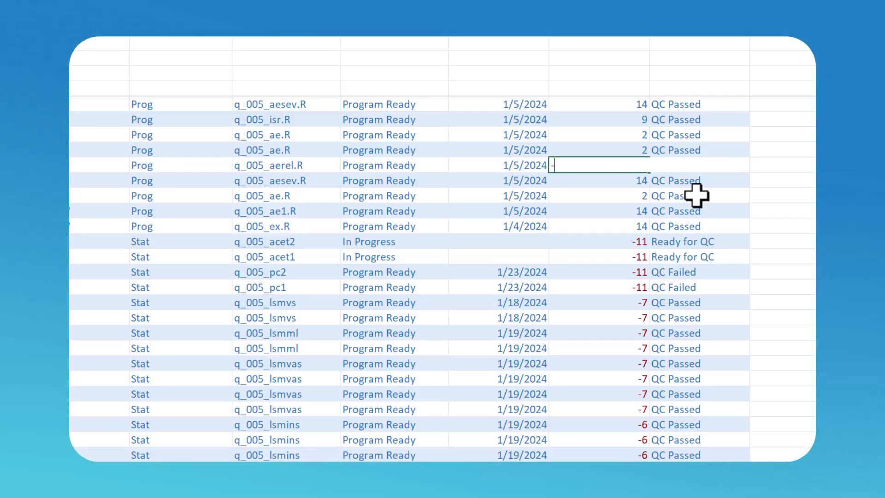
text(-1)
key(Return)
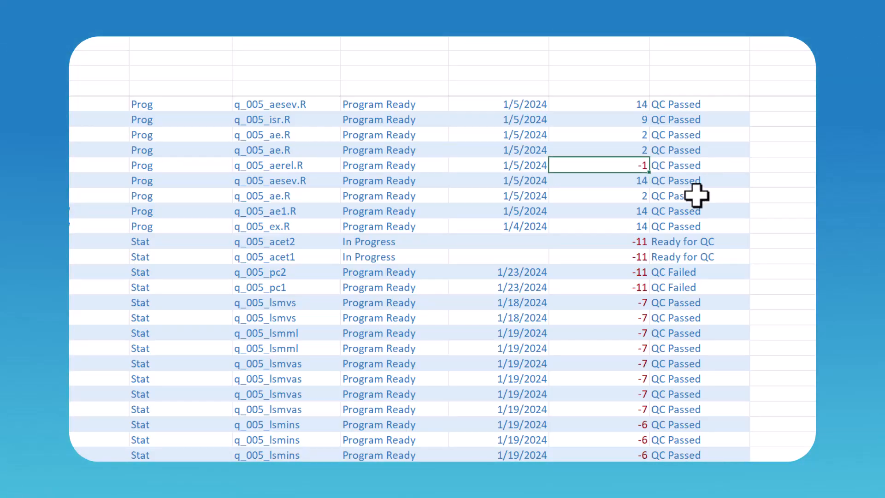
click(636, 177)
scroll(638, 241, down, 13)
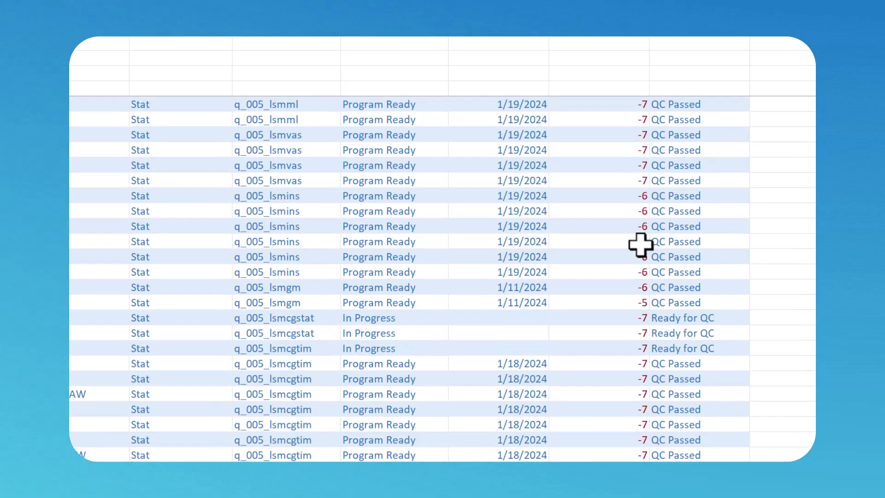
scroll(641, 245, down, 8)
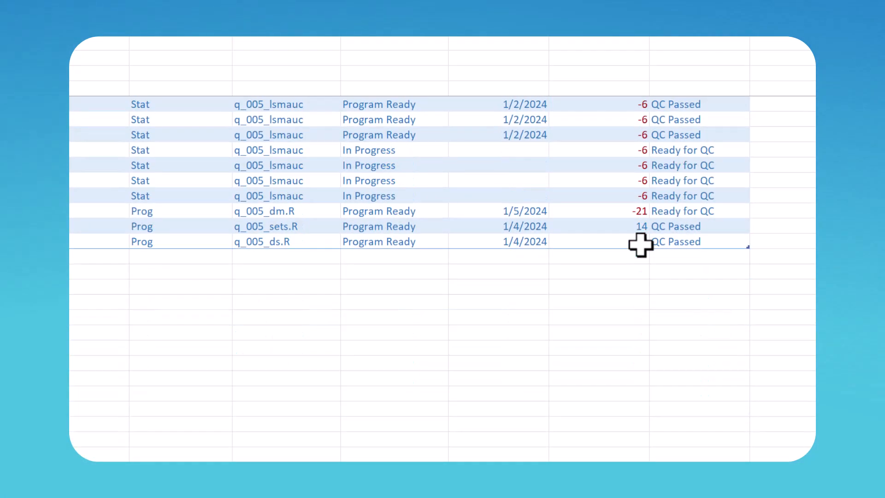
scroll(641, 244, up, 10)
scroll(641, 245, up, 15)
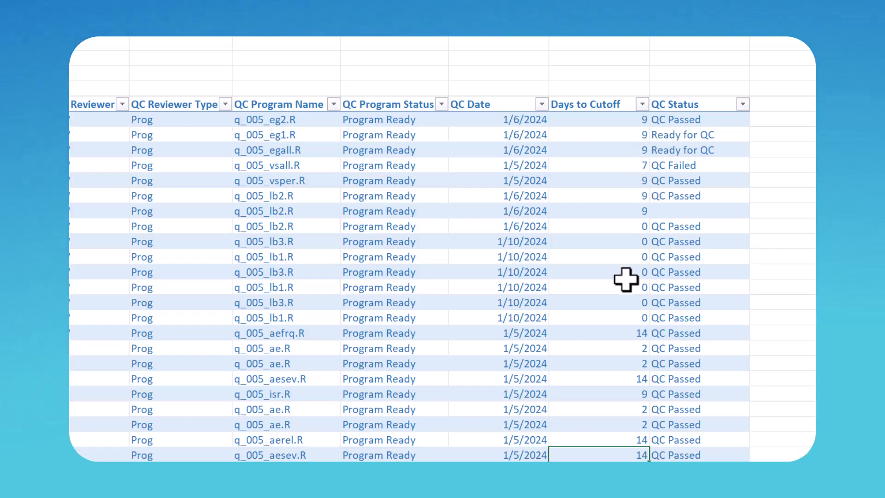
scroll(625, 279, down, 3)
scroll(703, 361, down, 1)
scroll(701, 361, up, 4)
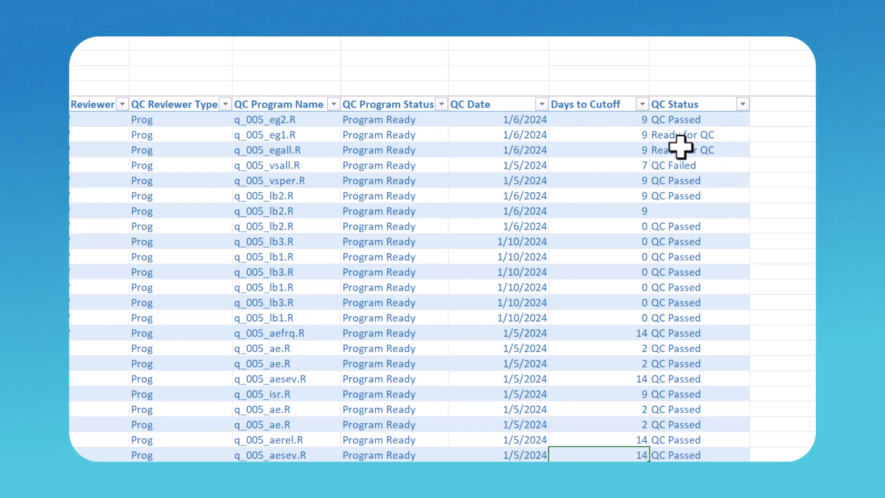
click(688, 119)
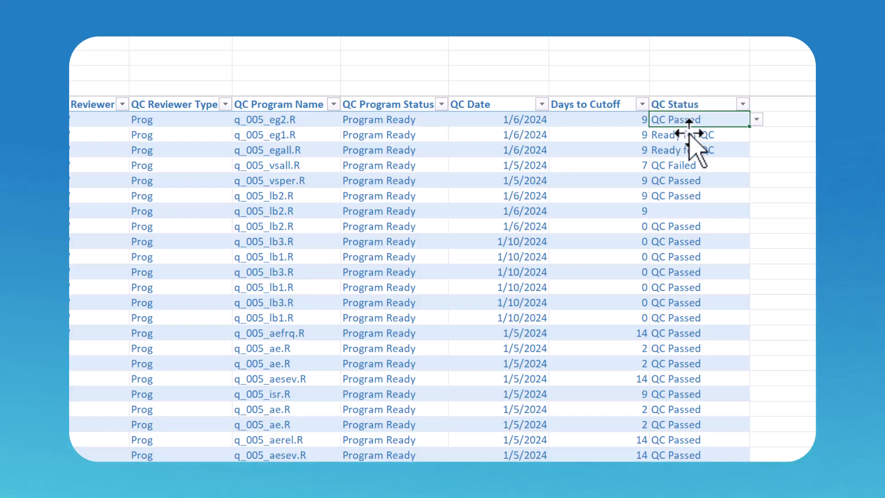
Step: Highlight QC Status cells equal to 'QC Passed' with green fill and dark green text
click(686, 90)
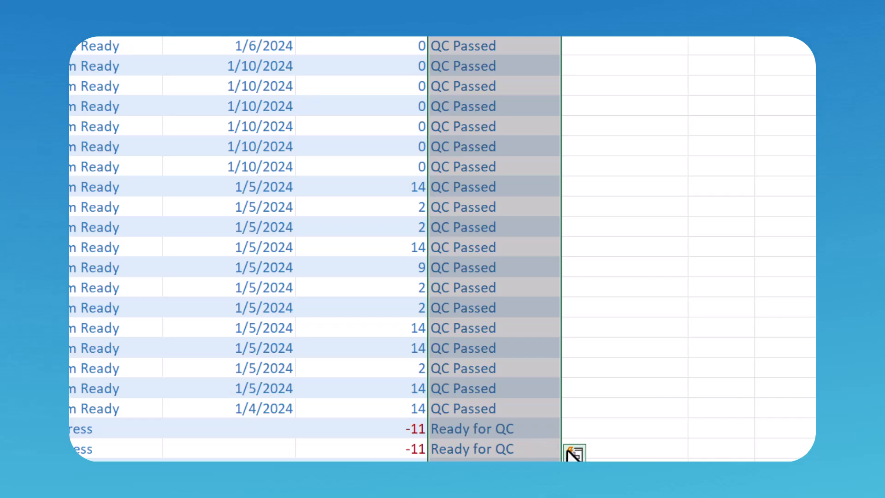
click(574, 453)
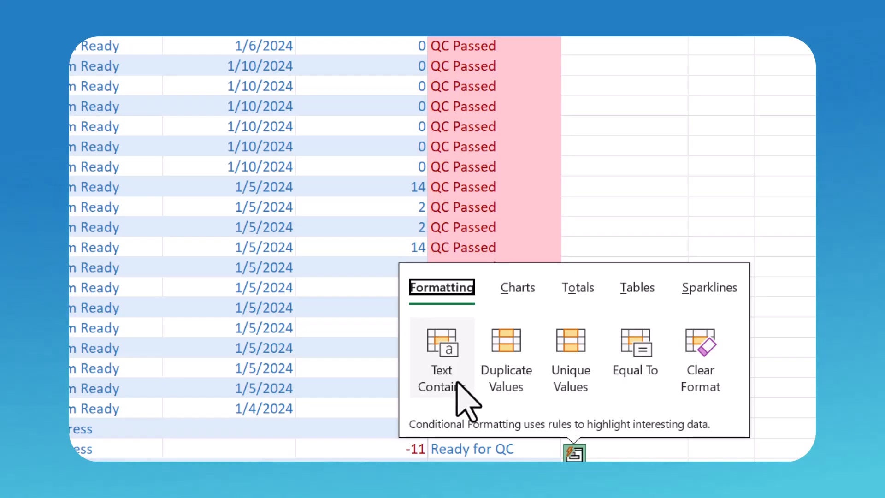
click(644, 379)
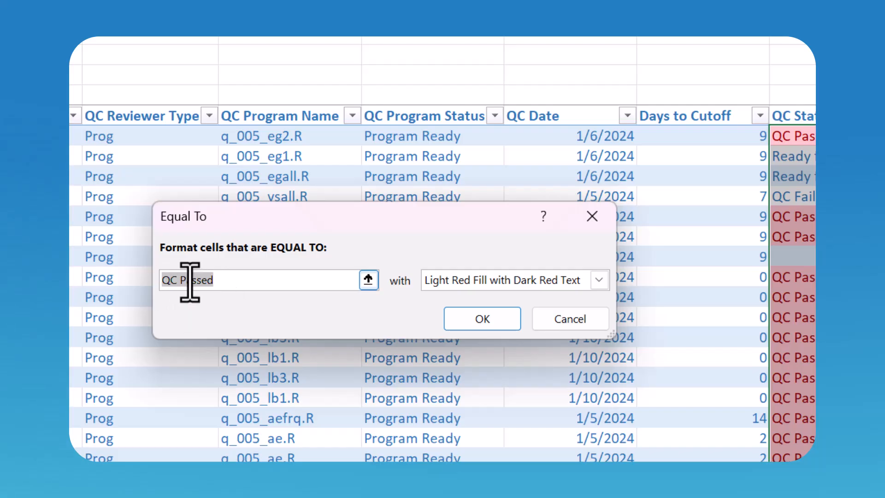
click(436, 280)
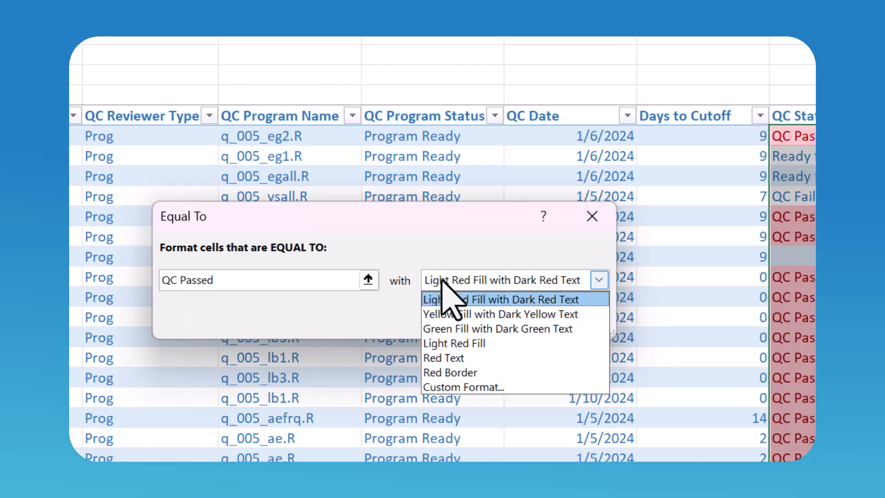
click(445, 328)
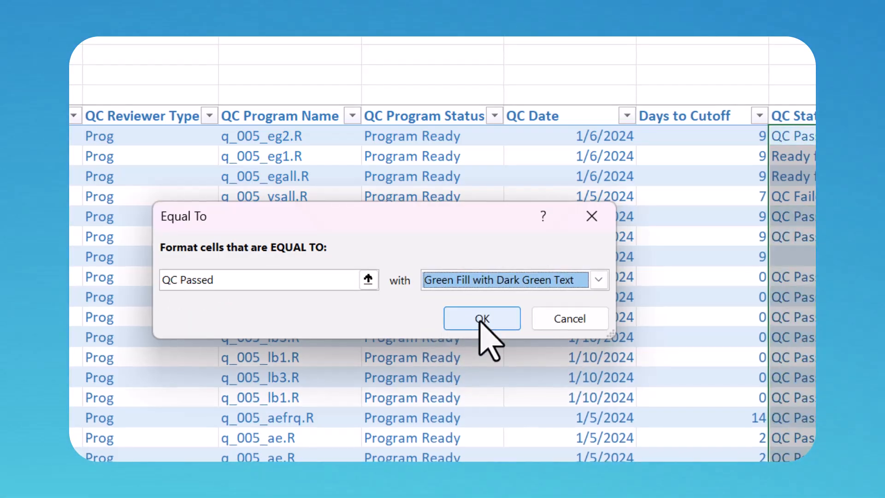
click(480, 318)
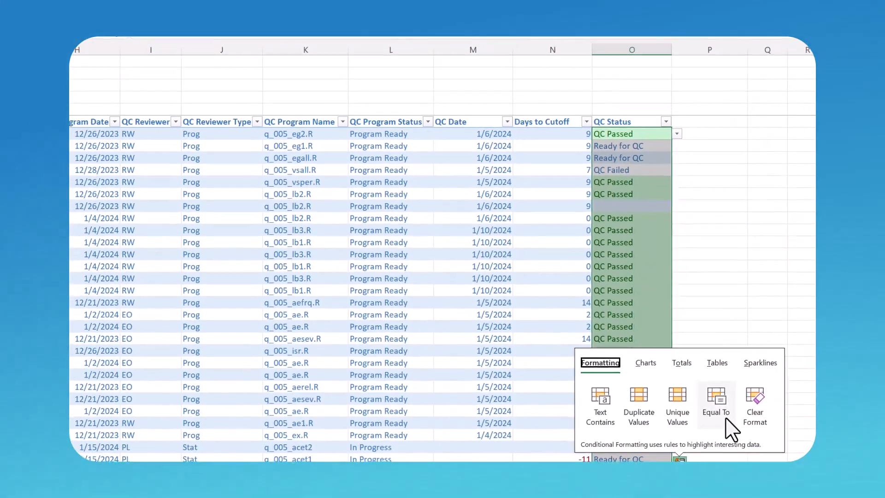
Step: Highlight QC Status cells equal to 'Ready for QC' with yellow fill and dark yellow text
click(708, 401)
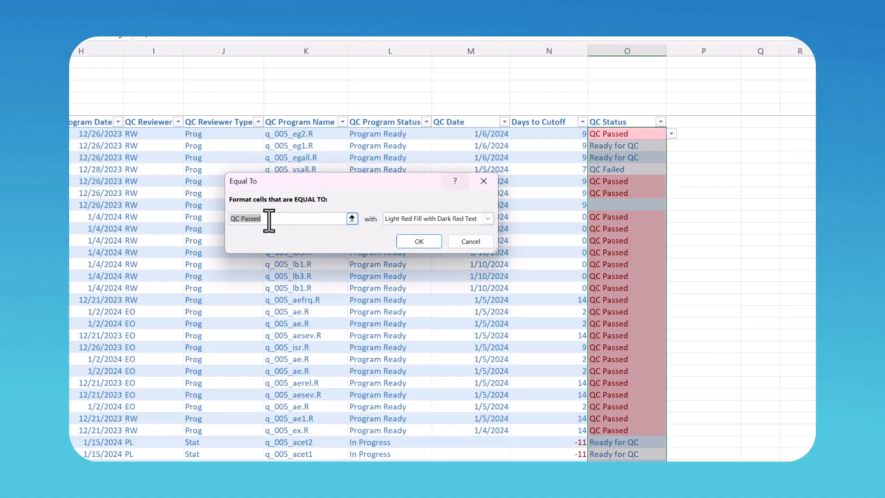
text(Ready for)
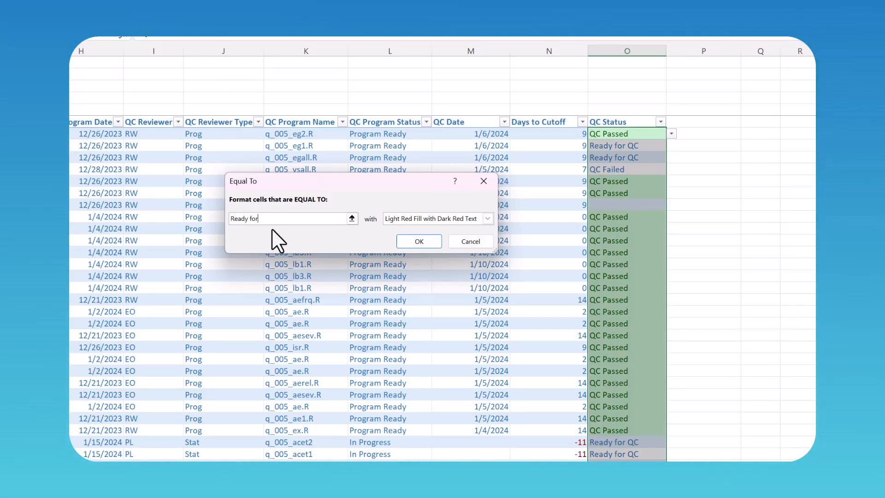
text( QC)
click(406, 220)
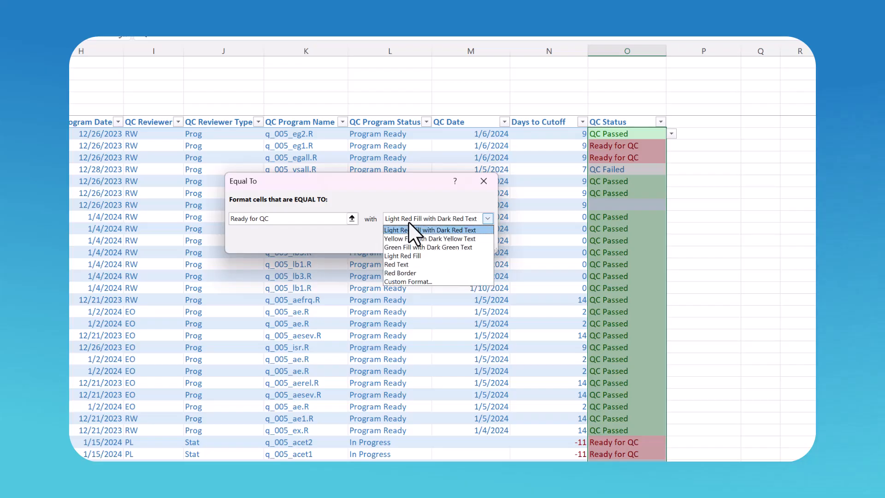
click(402, 256)
click(402, 222)
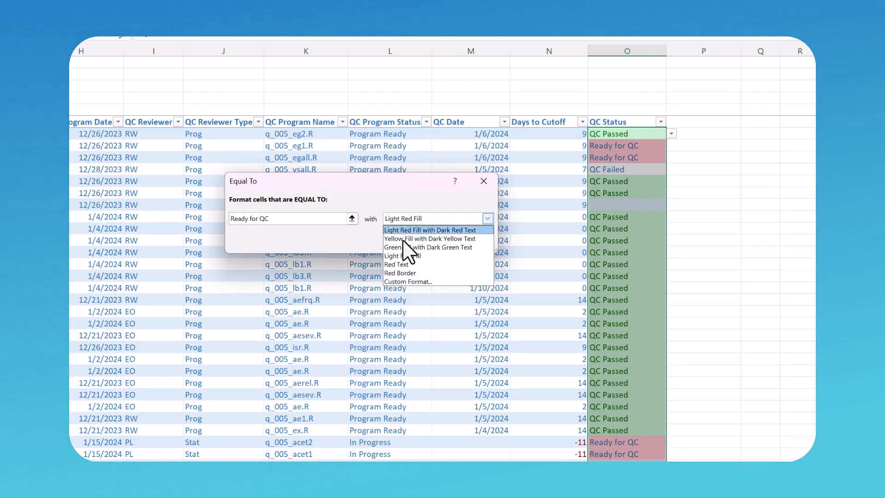
click(408, 236)
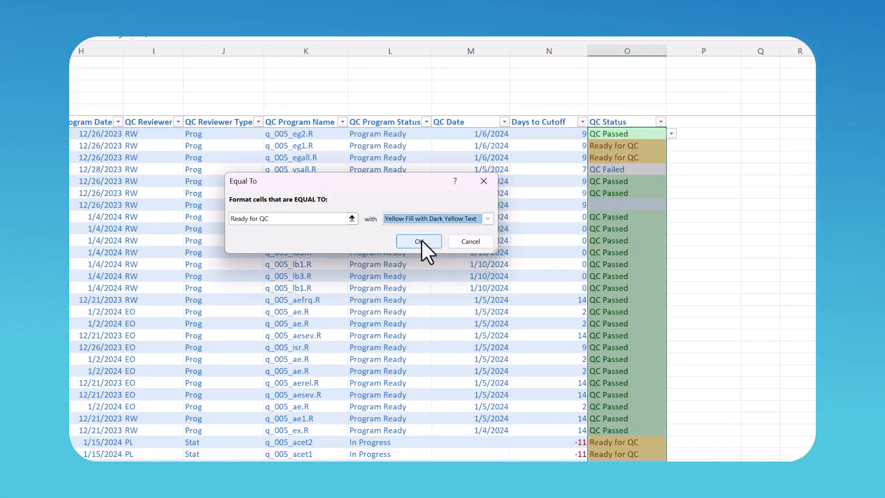
click(422, 241)
Step: Highlight 'QC Failed' QC Status cells with light red fill and dark red text
click(674, 457)
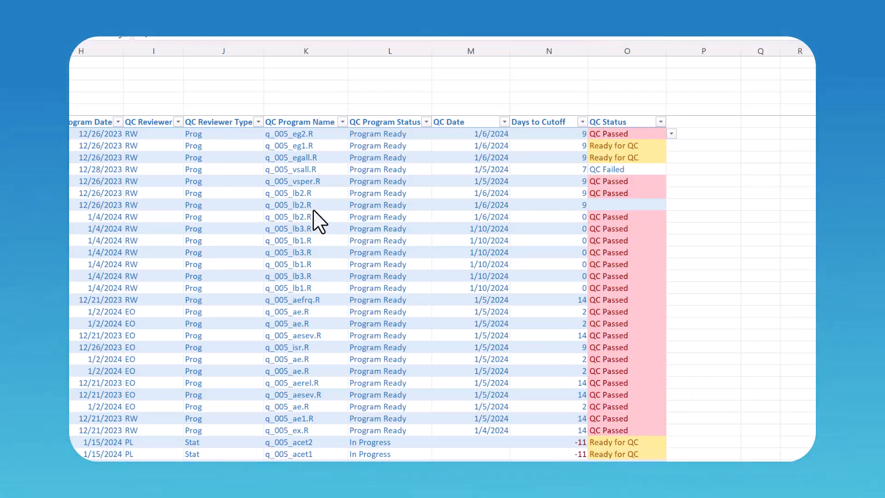
click(310, 217)
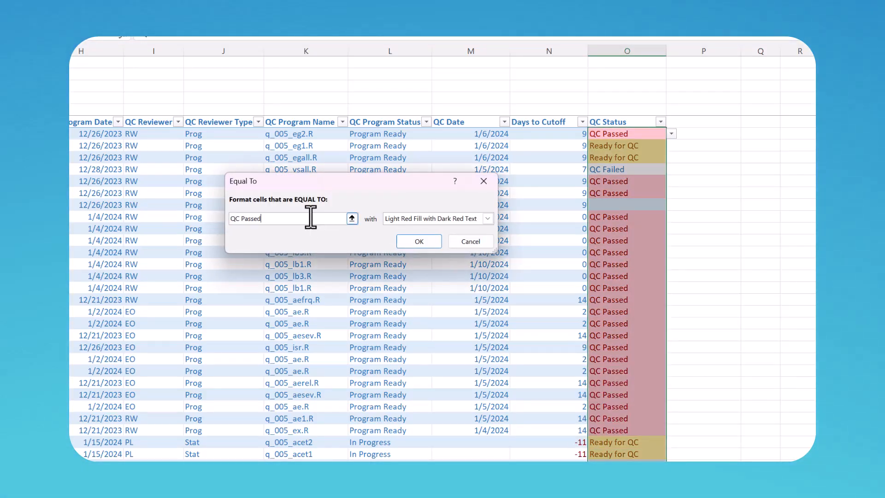
key(BackSpace)
key(BackSpace)
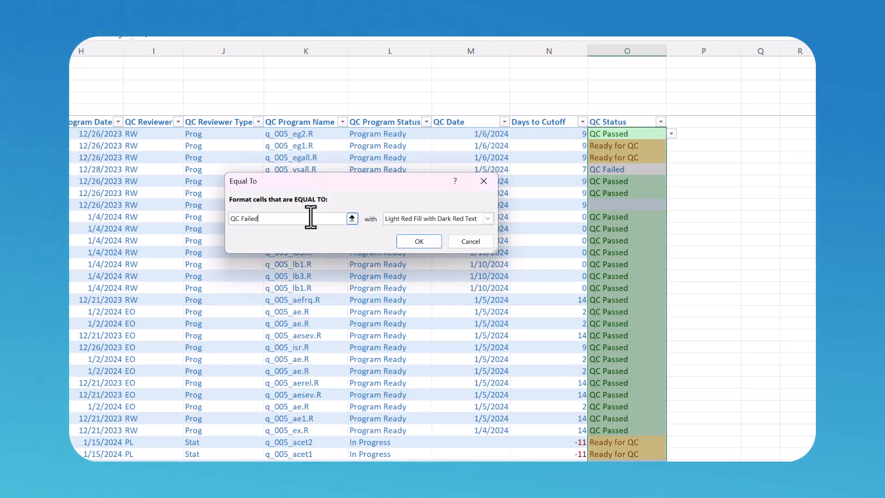
click(419, 242)
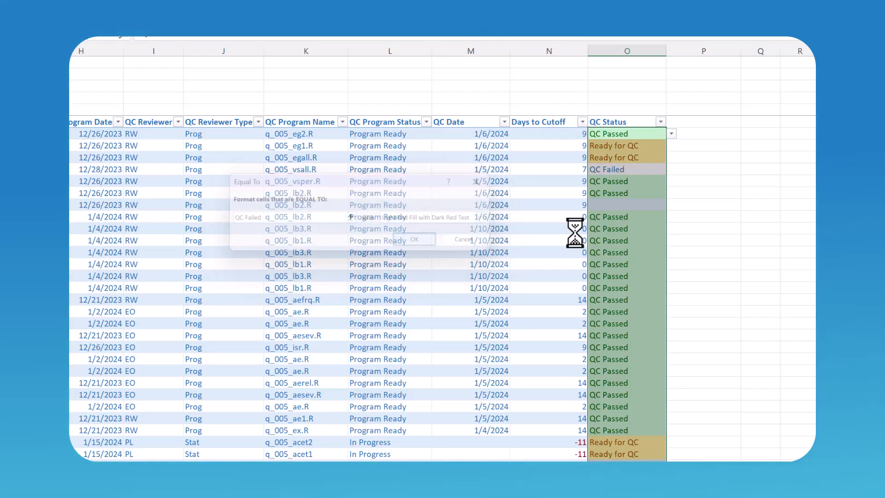
scroll(603, 226, down, 9)
scroll(603, 226, down, 13)
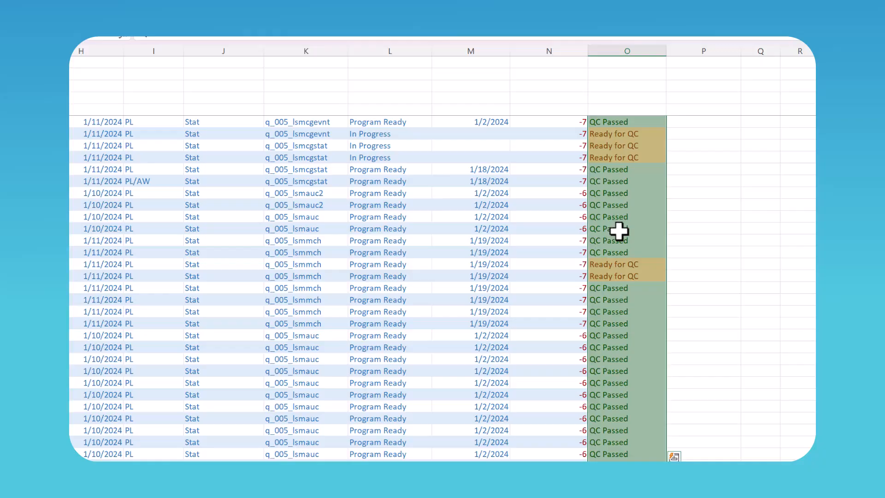
click(618, 229)
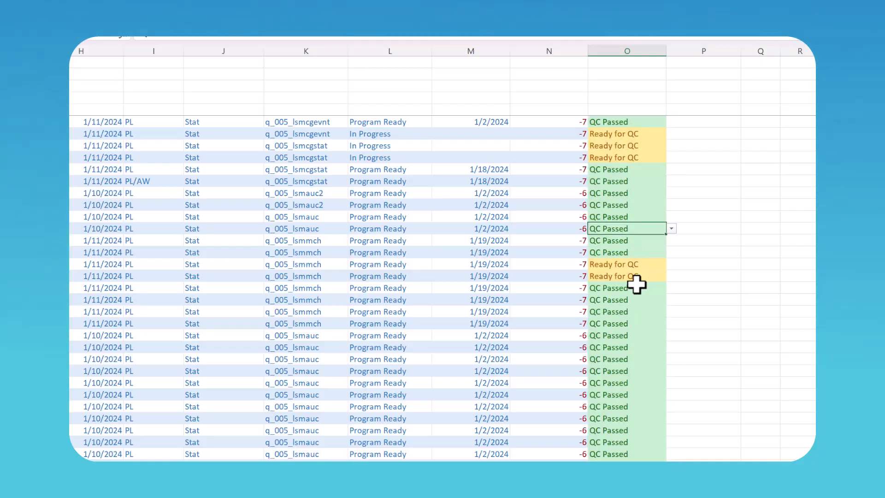
scroll(638, 276, down, 10)
scroll(629, 276, up, 6)
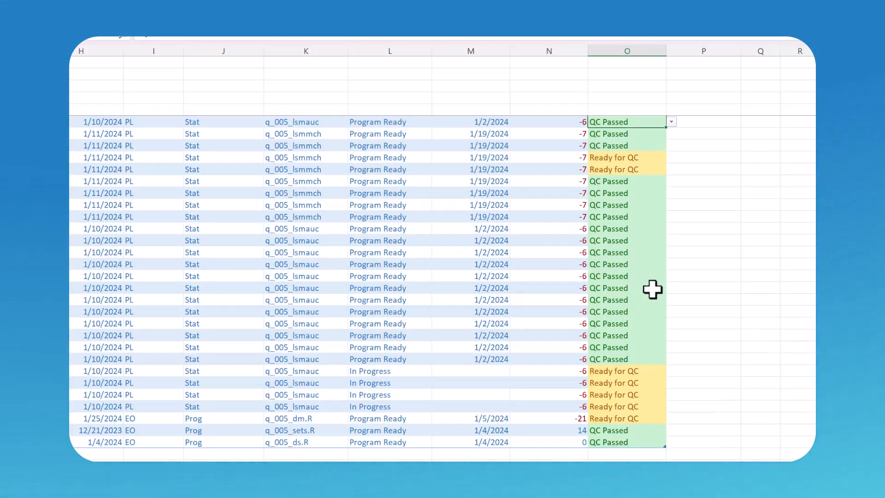
scroll(661, 285, up, 2)
scroll(687, 257, up, 15)
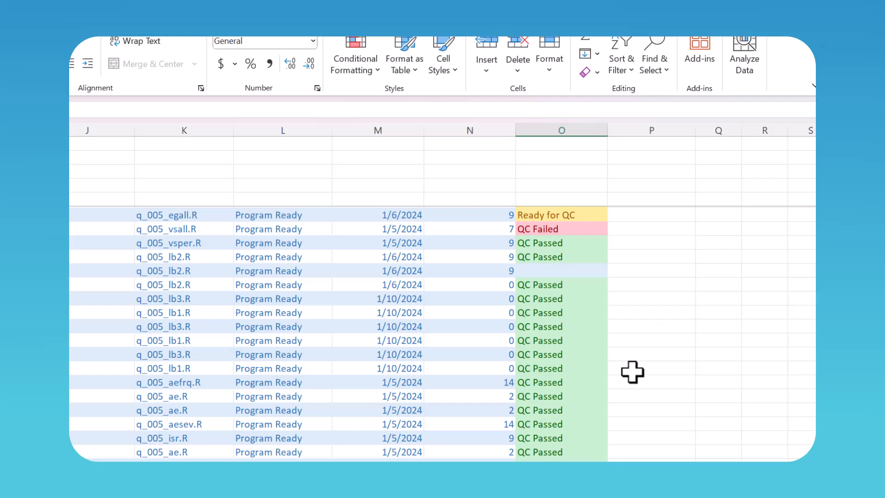
scroll(633, 372, up, 1)
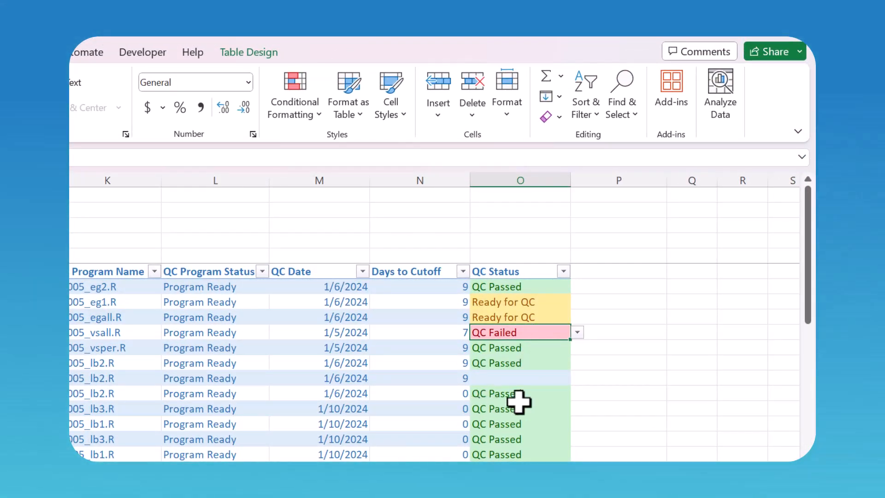
scroll(519, 401, down, 3)
scroll(440, 362, down, 10)
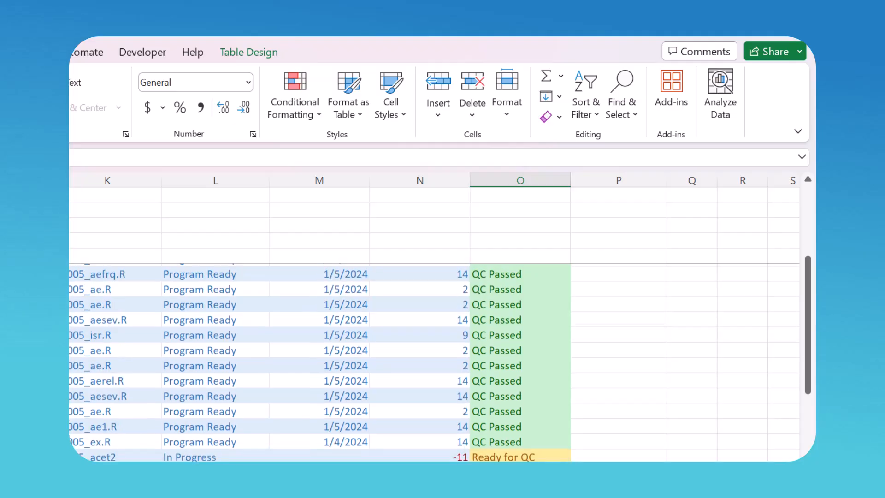
scroll(433, 363, down, 15)
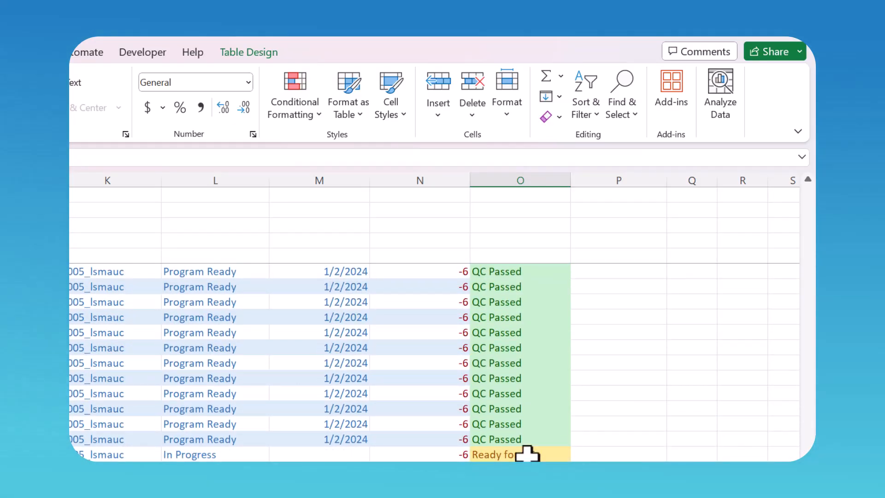
scroll(526, 454, up, 20)
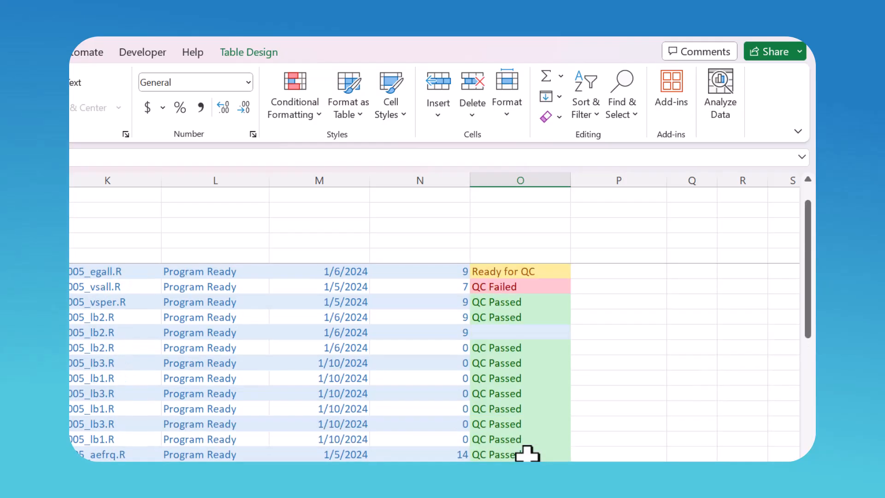
scroll(527, 454, up, 1)
click(526, 318)
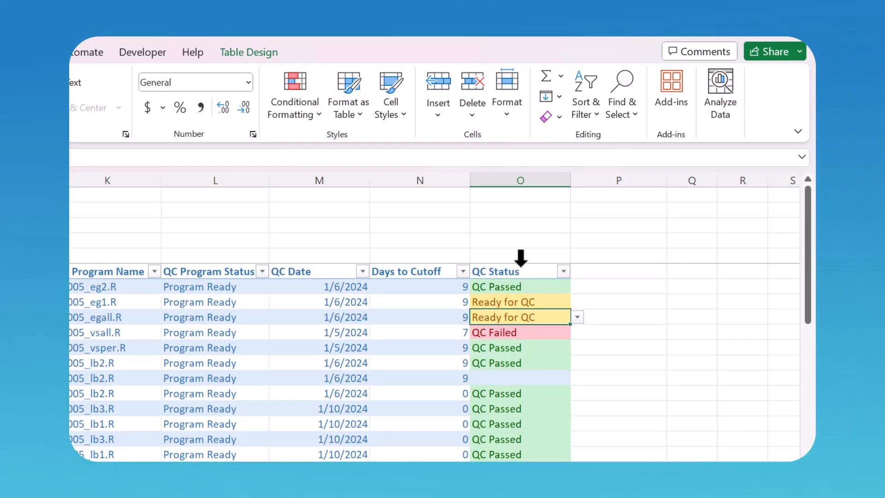
click(521, 258)
click(313, 115)
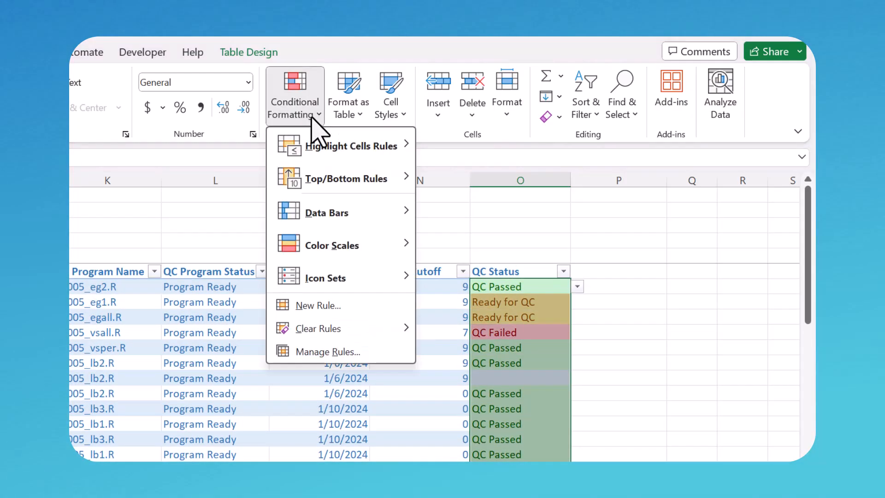
mouse_move(331, 151)
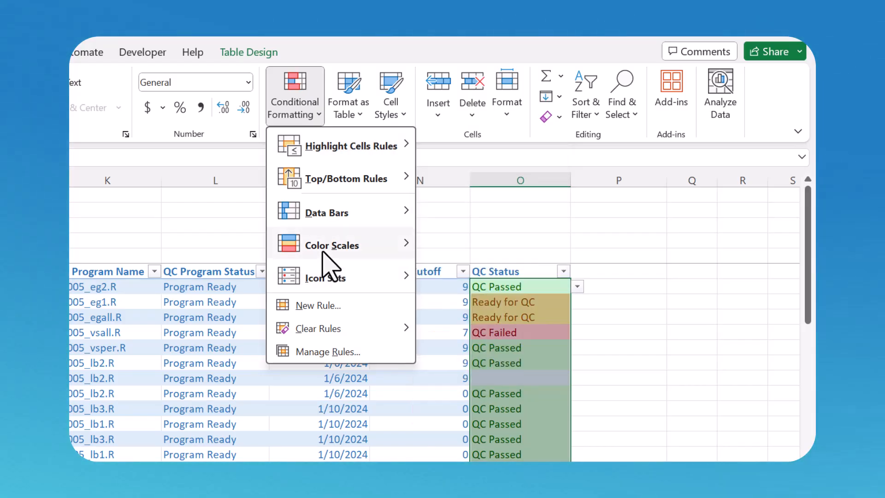
mouse_move(388, 249)
click(520, 384)
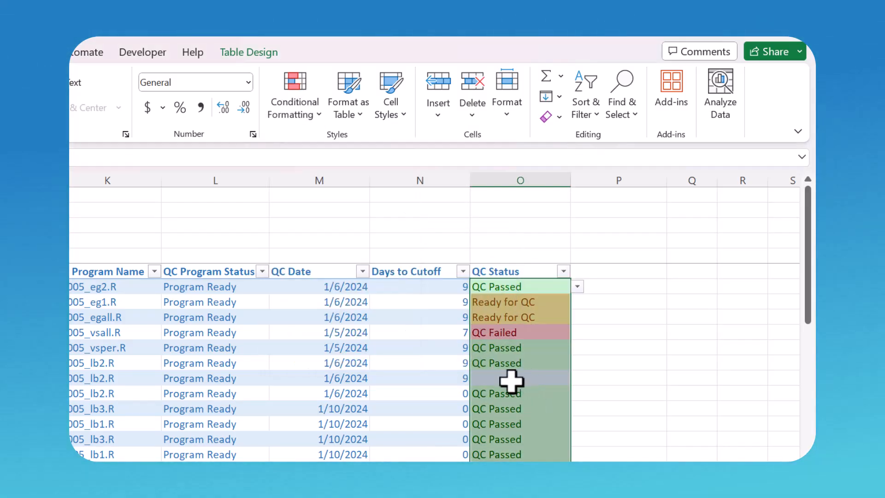
click(486, 388)
click(442, 377)
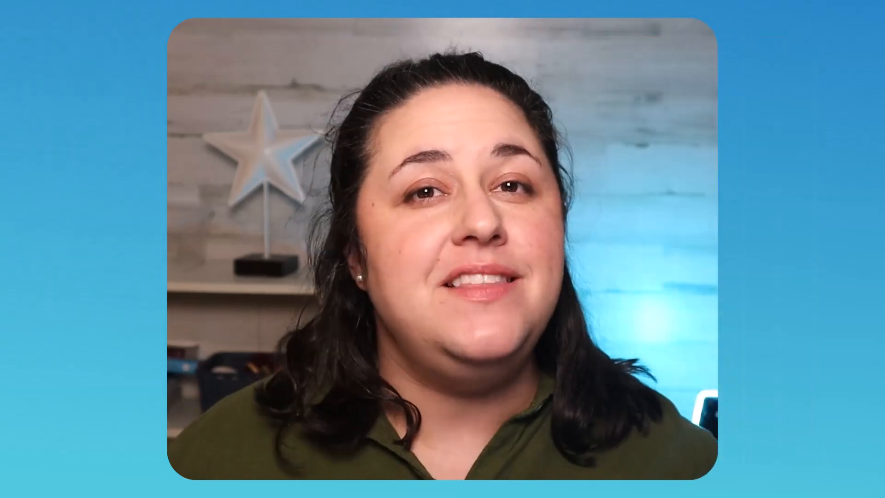